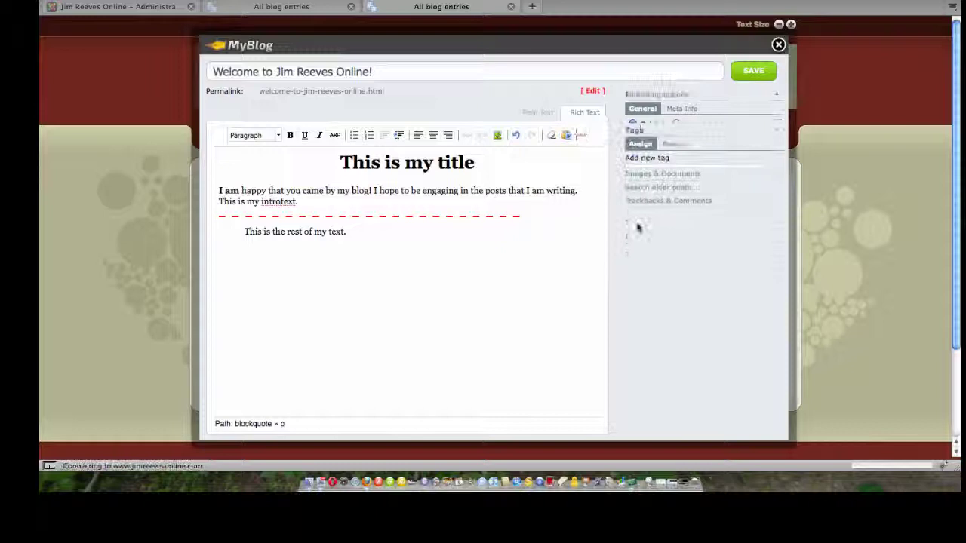
Start a new tag for the post, then browse the existing tags gadgets, myblog and sports
{"action": "left_click", "coordinate": [669, 155]}
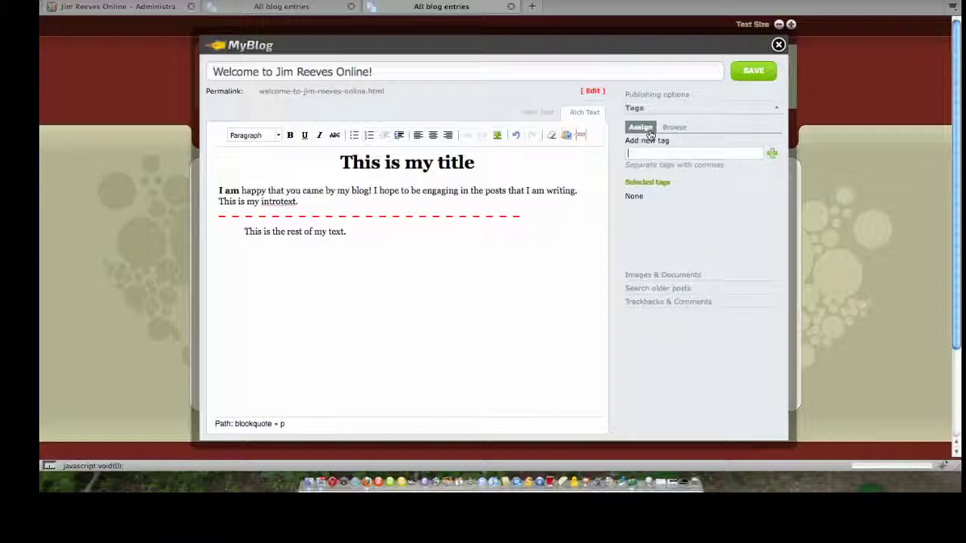
{"action": "left_click", "coordinate": [672, 129]}
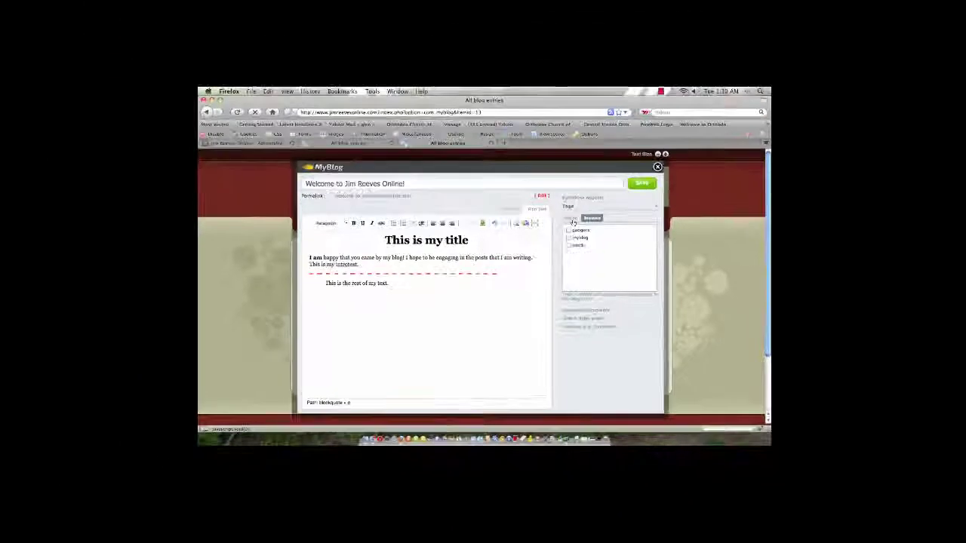
Add the new tags Christian, author and mystery to the post
{"action": "left_click", "coordinate": [638, 126]}
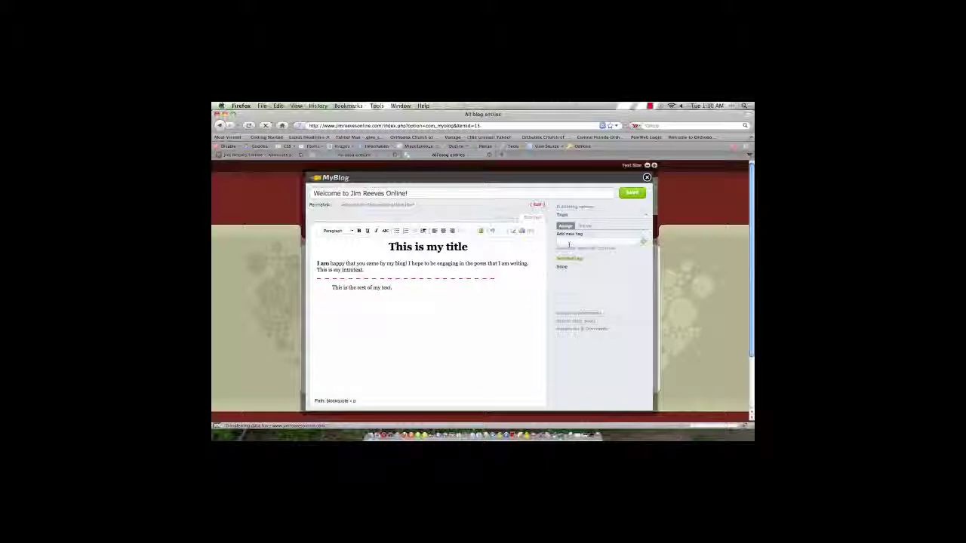
{"action": "left_click", "coordinate": [568, 243]}
{"action": "type", "text": "Christian, author, mystery"}
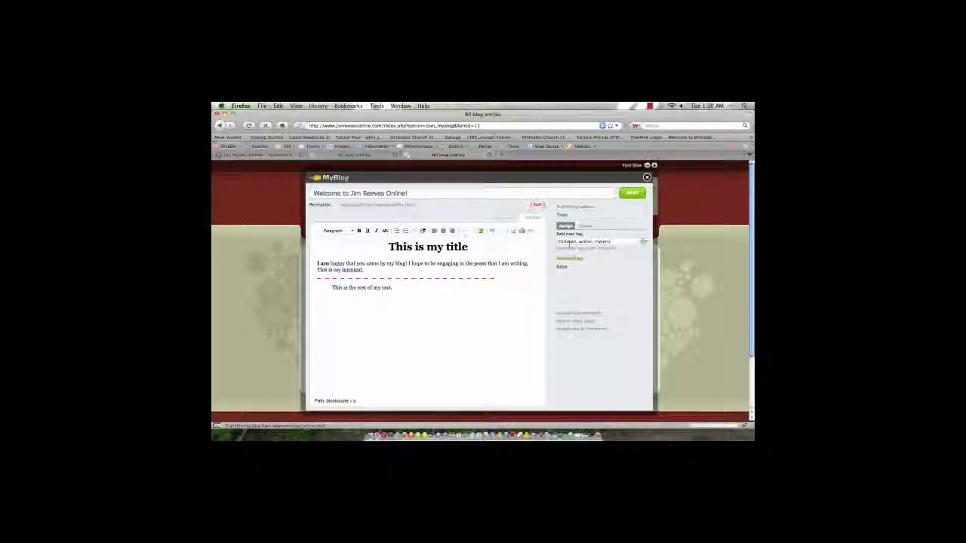
{"action": "left_click", "coordinate": [644, 242]}
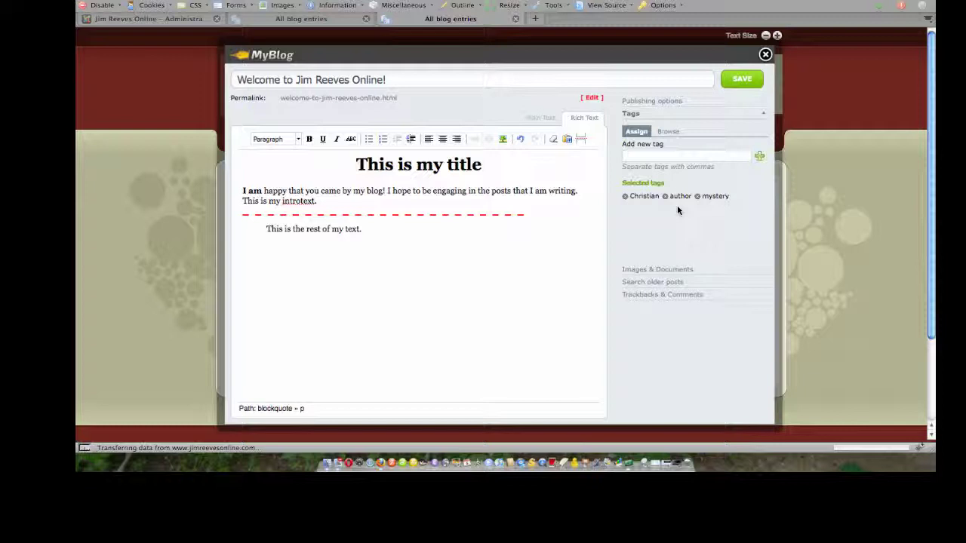
Open the Images & Documents panel and browse the site's image folders and files
{"action": "scroll", "coordinate": [677, 211], "scroll_direction": "down", "scroll_amount": 1}
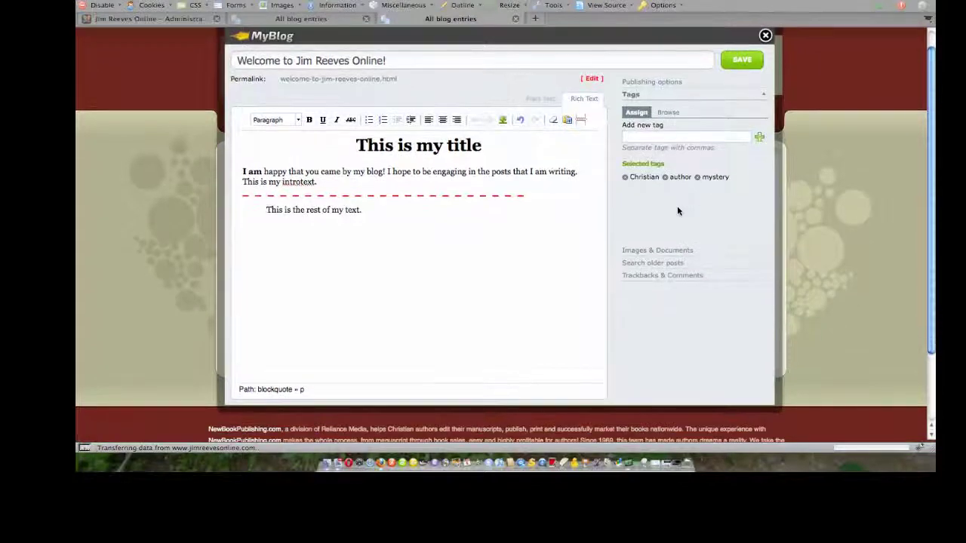
{"action": "left_click", "coordinate": [669, 251]}
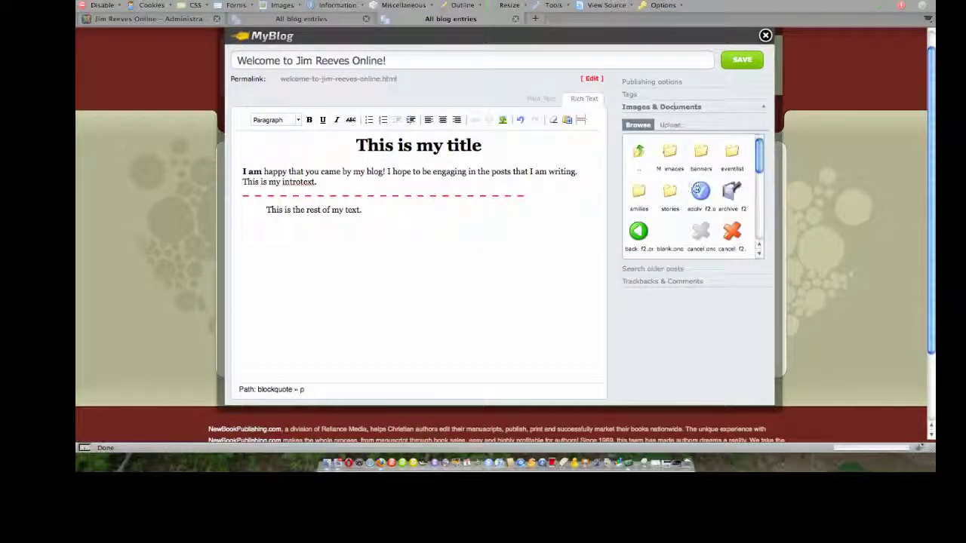
{"action": "scroll", "coordinate": [694, 187], "scroll_direction": "down", "scroll_amount": 1}
{"action": "scroll", "coordinate": [694, 186], "scroll_direction": "down", "scroll_amount": 3}
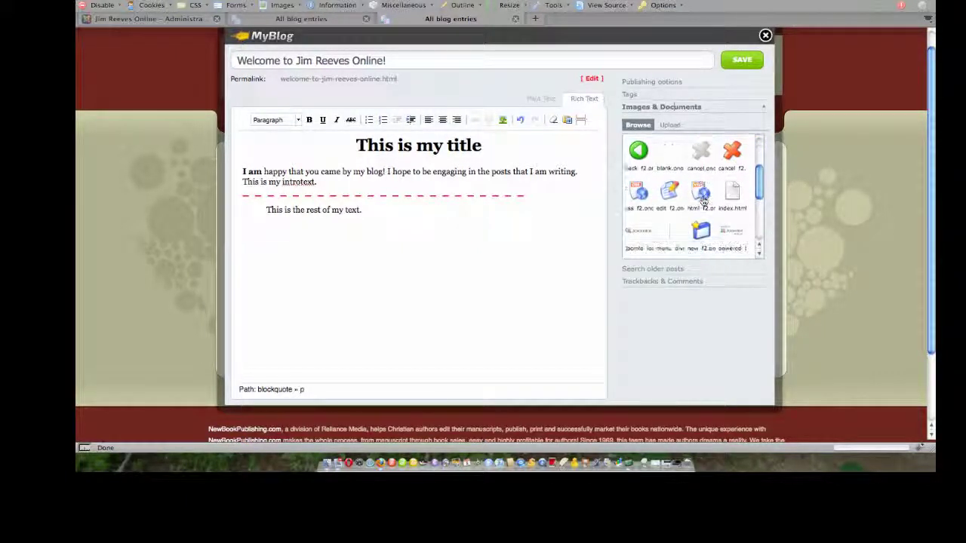
{"action": "scroll", "coordinate": [702, 183], "scroll_direction": "down", "scroll_amount": 3}
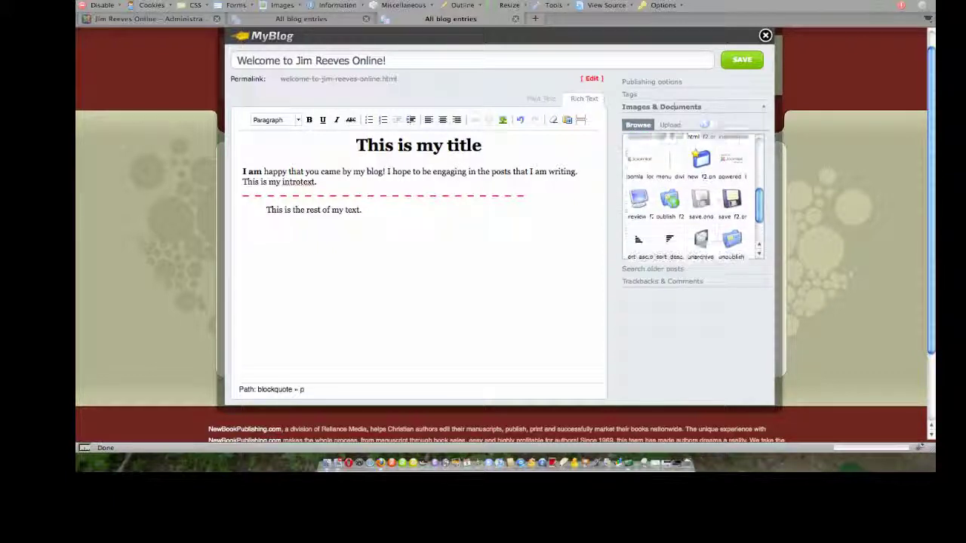
{"action": "scroll", "coordinate": [703, 200], "scroll_direction": "up", "scroll_amount": 5}
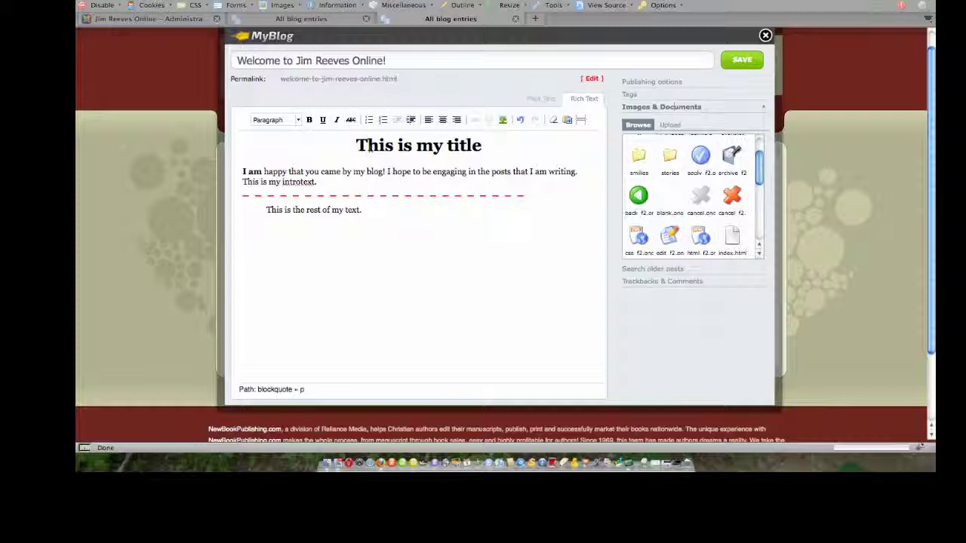
Place the insertion point before 'I am' at the start of the intro text
{"action": "left_click", "coordinate": [242, 172]}
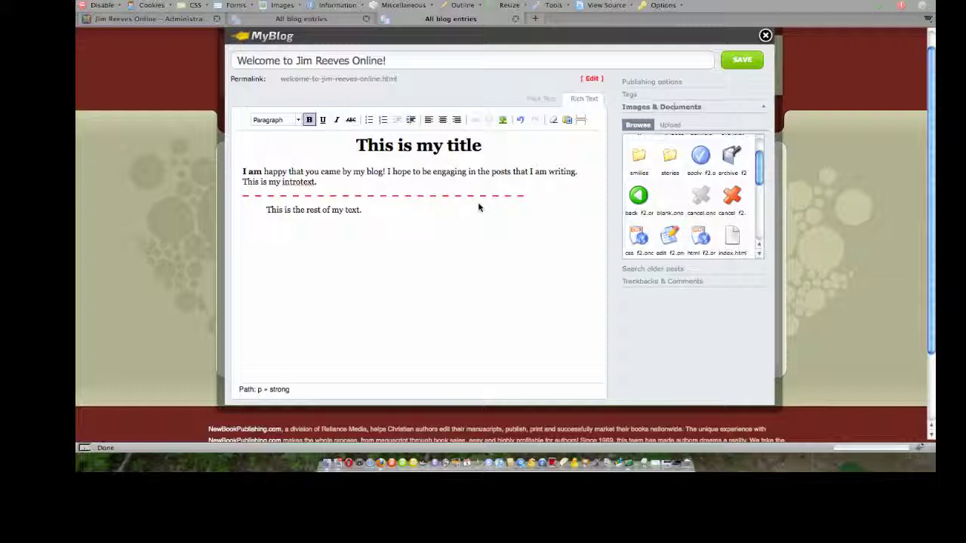
{"action": "scroll", "coordinate": [717, 194], "scroll_direction": "down", "scroll_amount": 2}
{"action": "scroll", "coordinate": [717, 194], "scroll_direction": "down", "scroll_amount": 3}
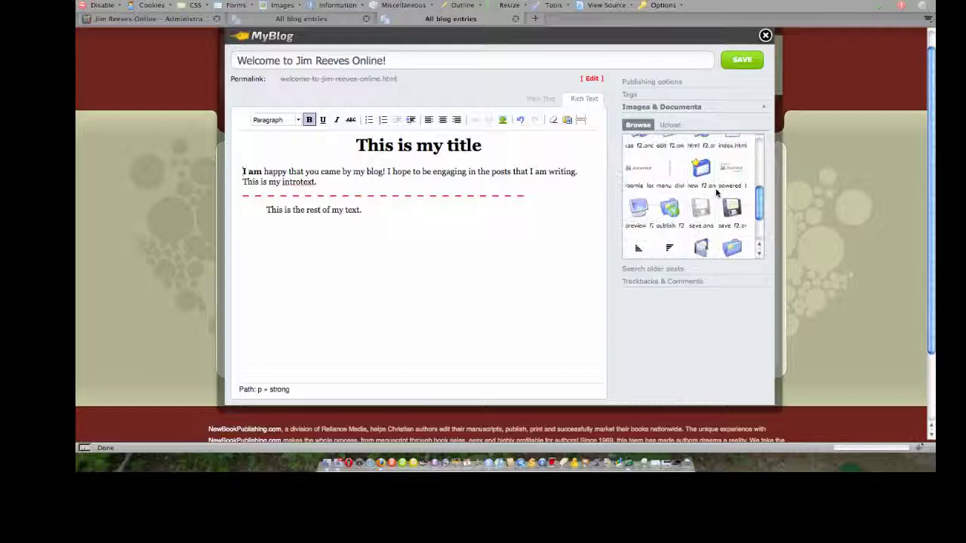
{"action": "scroll", "coordinate": [718, 196], "scroll_direction": "up", "scroll_amount": 2}
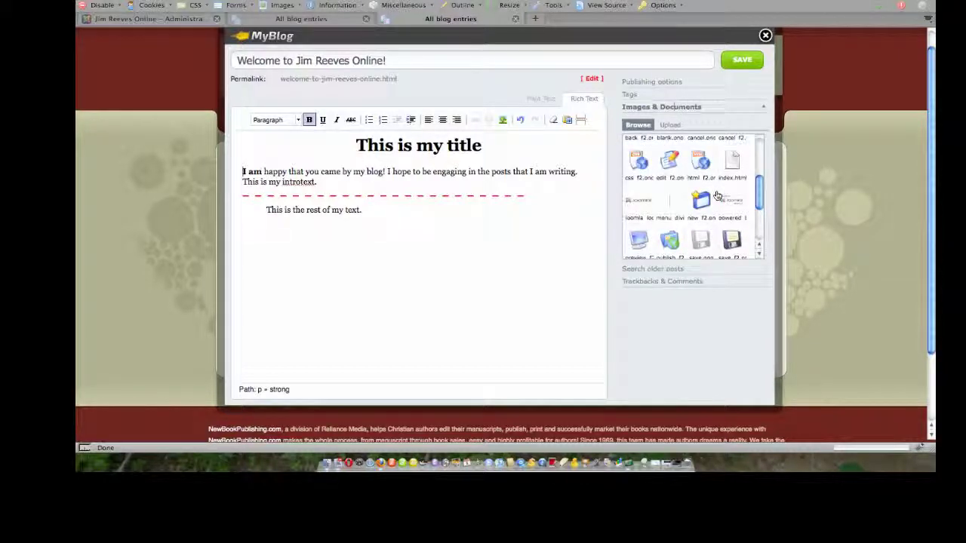
{"action": "scroll", "coordinate": [717, 196], "scroll_direction": "up", "scroll_amount": 3}
{"action": "scroll", "coordinate": [716, 195], "scroll_direction": "down", "scroll_amount": 3}
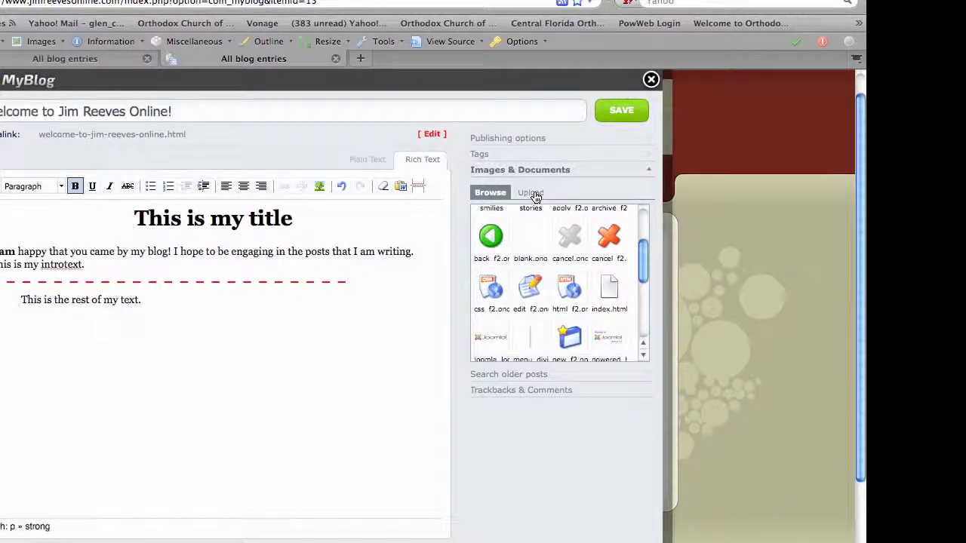
Choose serenitynowlogo2.png from the Desktop on the Upload tab and upload it to the site
{"action": "left_click", "coordinate": [533, 194]}
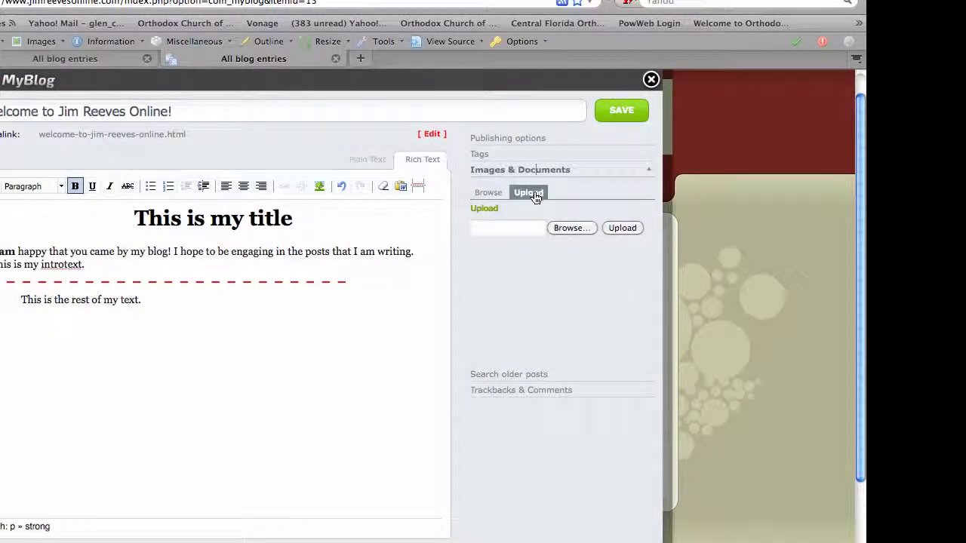
{"action": "left_click", "coordinate": [569, 228]}
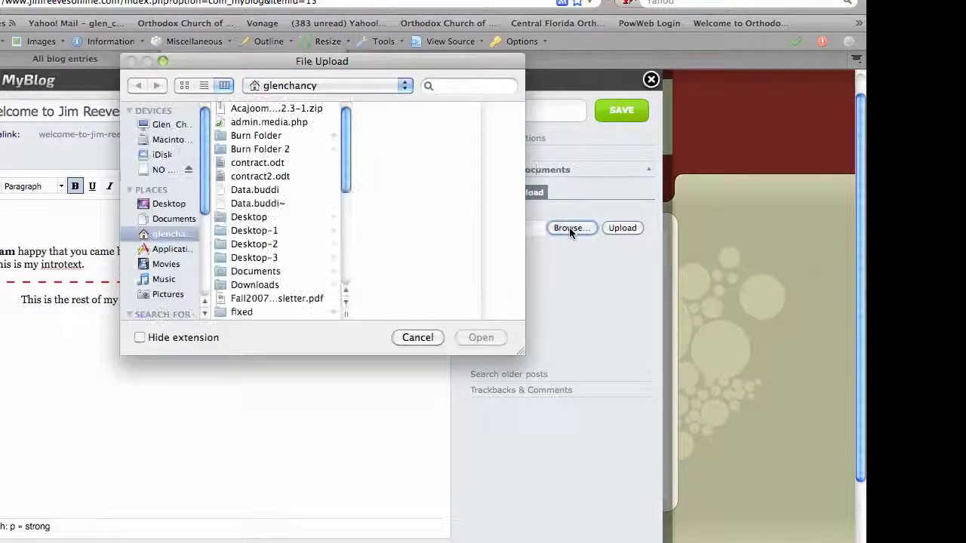
{"action": "left_click", "coordinate": [257, 218]}
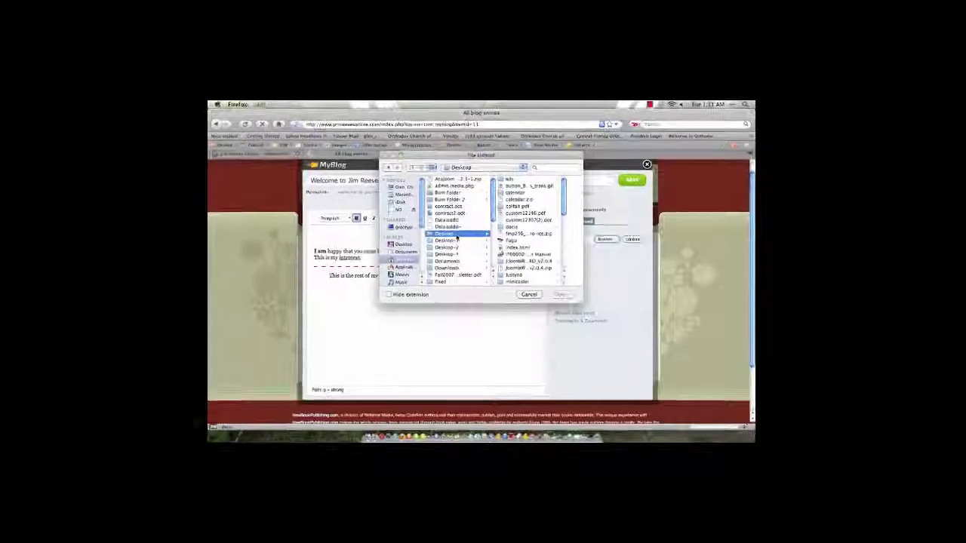
{"action": "scroll", "coordinate": [535, 244], "scroll_direction": "down", "scroll_amount": 2}
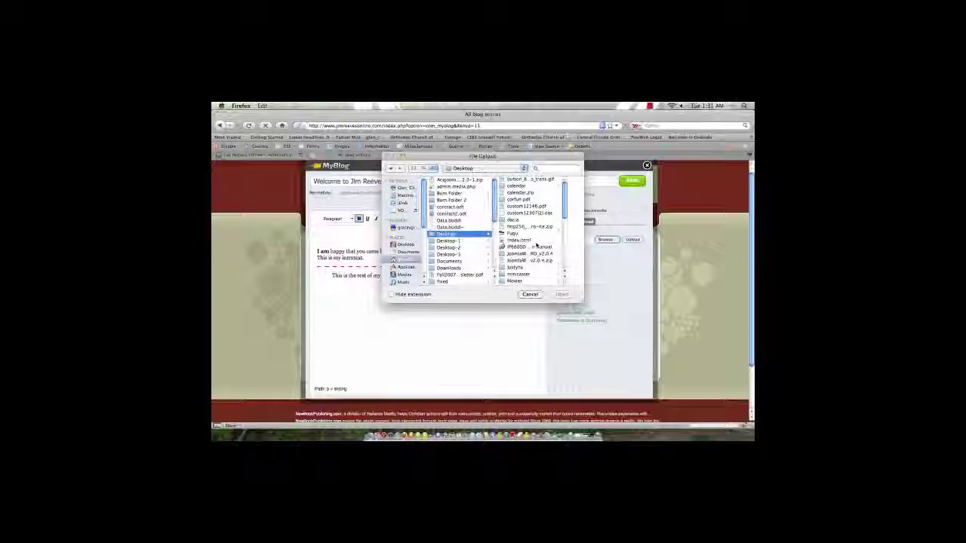
{"action": "scroll", "coordinate": [536, 243], "scroll_direction": "down", "scroll_amount": 1}
{"action": "scroll", "coordinate": [535, 244], "scroll_direction": "down", "scroll_amount": 4}
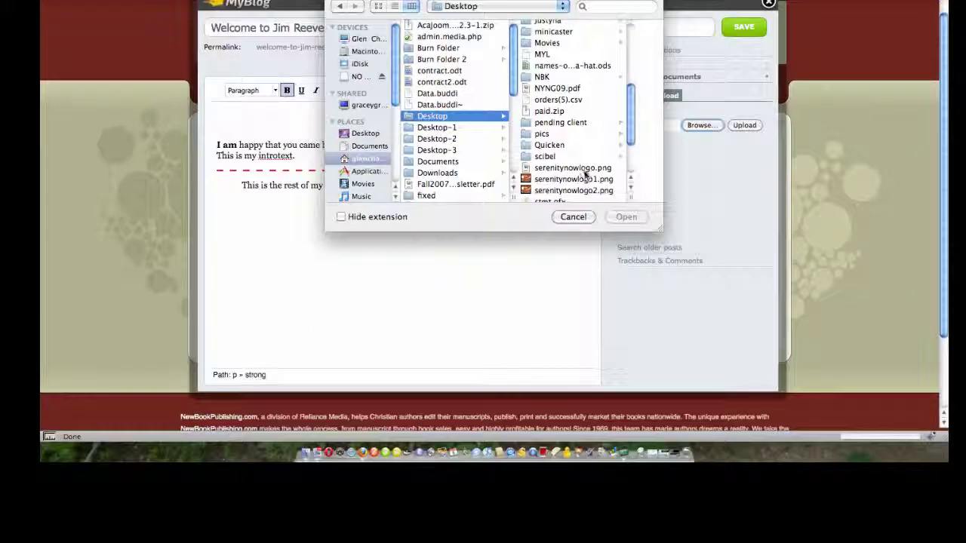
{"action": "scroll", "coordinate": [585, 172], "scroll_direction": "down", "scroll_amount": 2}
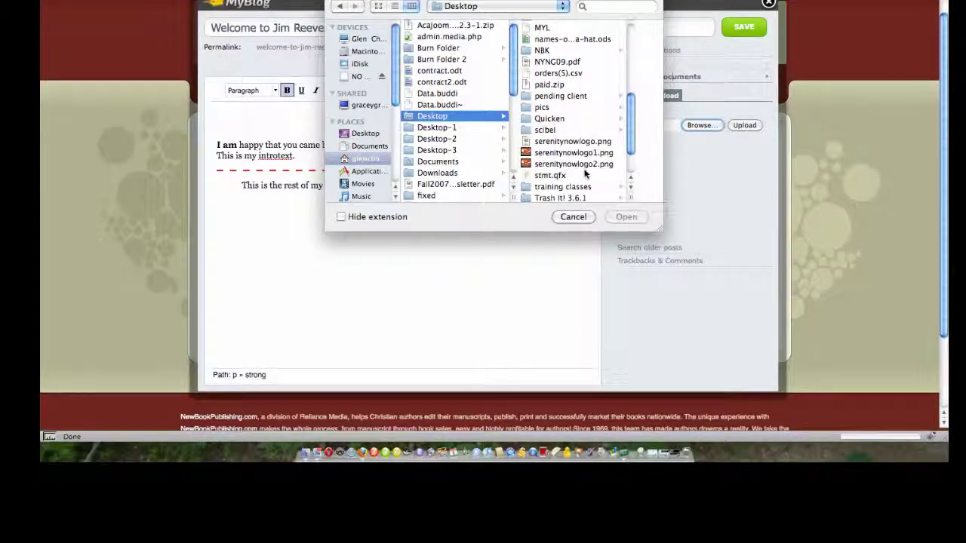
{"action": "left_click", "coordinate": [581, 165]}
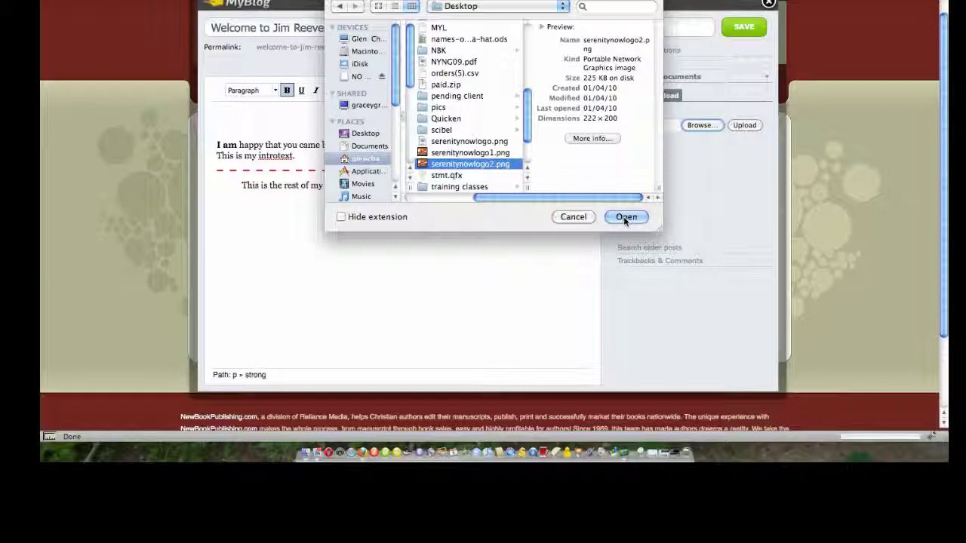
{"action": "left_click", "coordinate": [625, 217]}
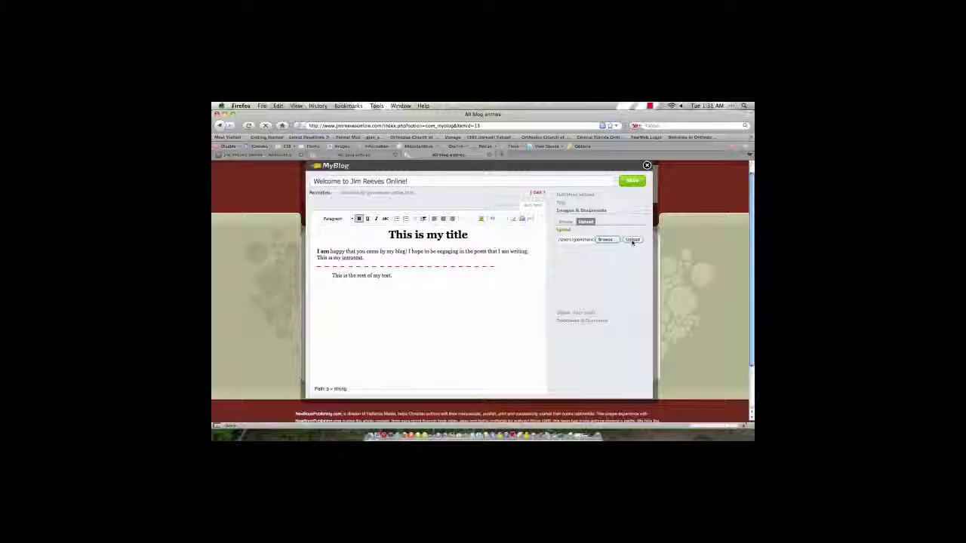
{"action": "left_click", "coordinate": [632, 240]}
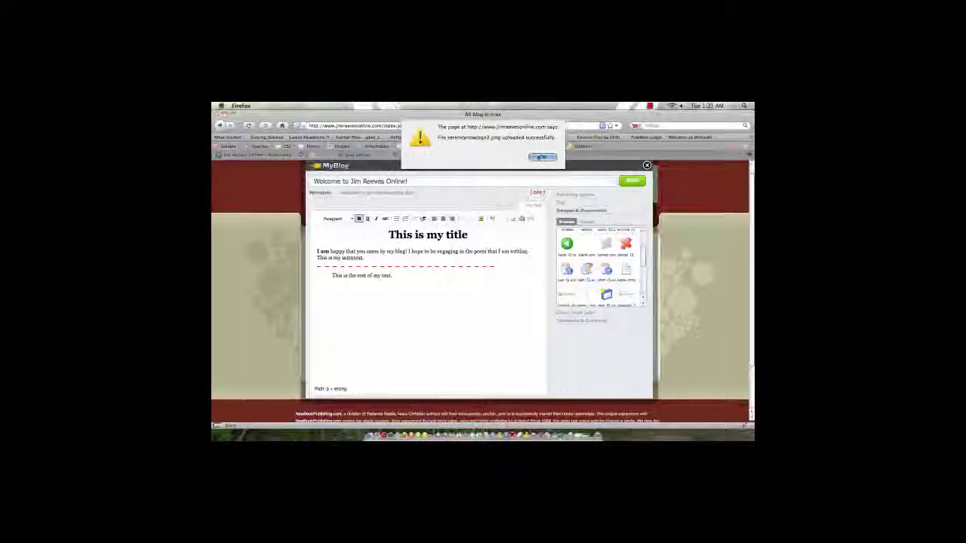
Dismiss the upload confirmation and select the Serenity Now logo placed before the intro text
{"action": "left_click", "coordinate": [540, 157]}
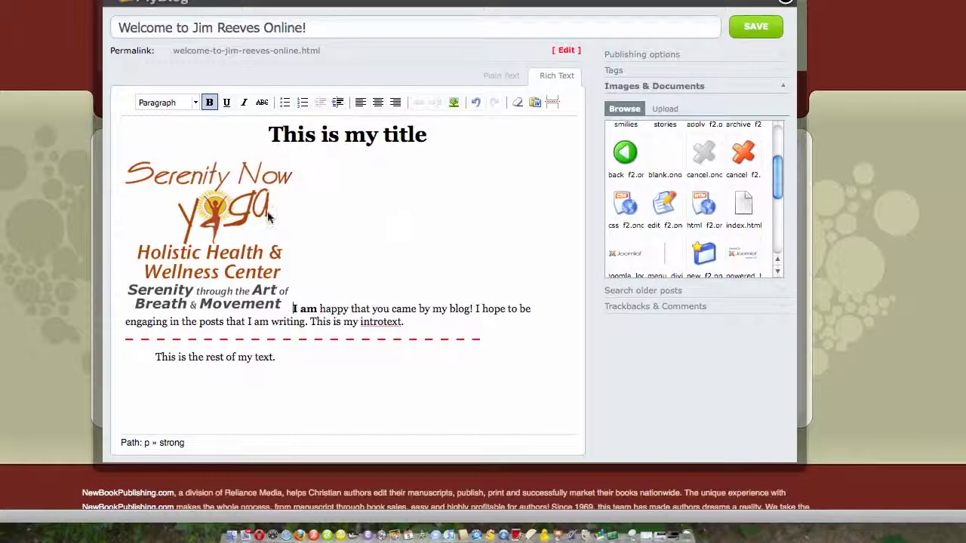
{"action": "left_click", "coordinate": [236, 218]}
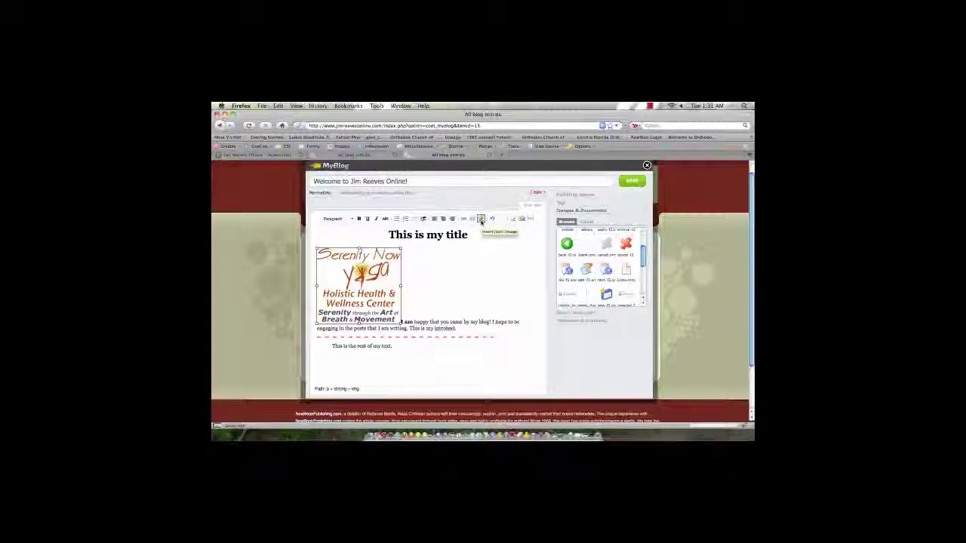
In the logo's image properties, keep Left alignment and set horizontal space to 5
{"action": "left_click", "coordinate": [480, 220]}
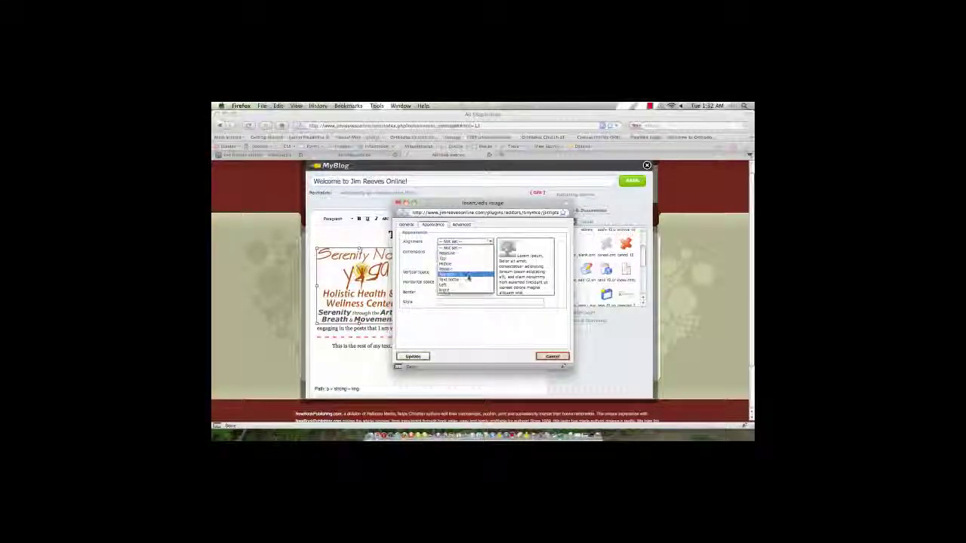
{"action": "left_click", "coordinate": [468, 285]}
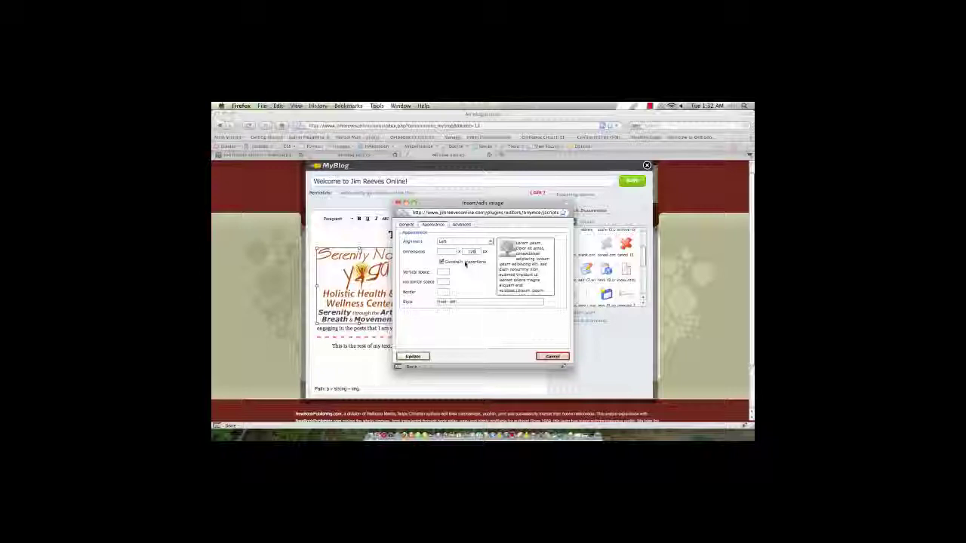
{"action": "left_click", "coordinate": [443, 273]}
{"action": "left_click", "coordinate": [444, 283]}
{"action": "type", "text": "5"}
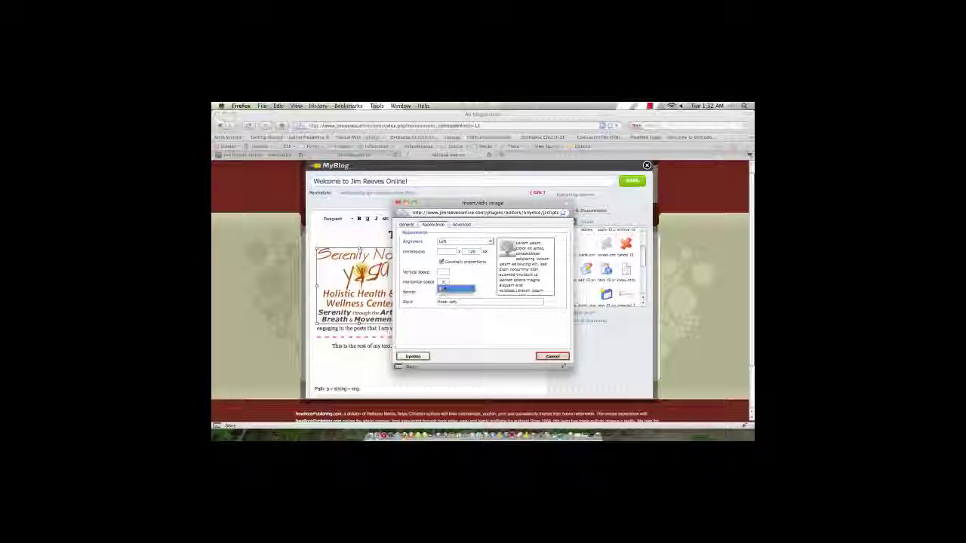
{"action": "left_click", "coordinate": [456, 289]}
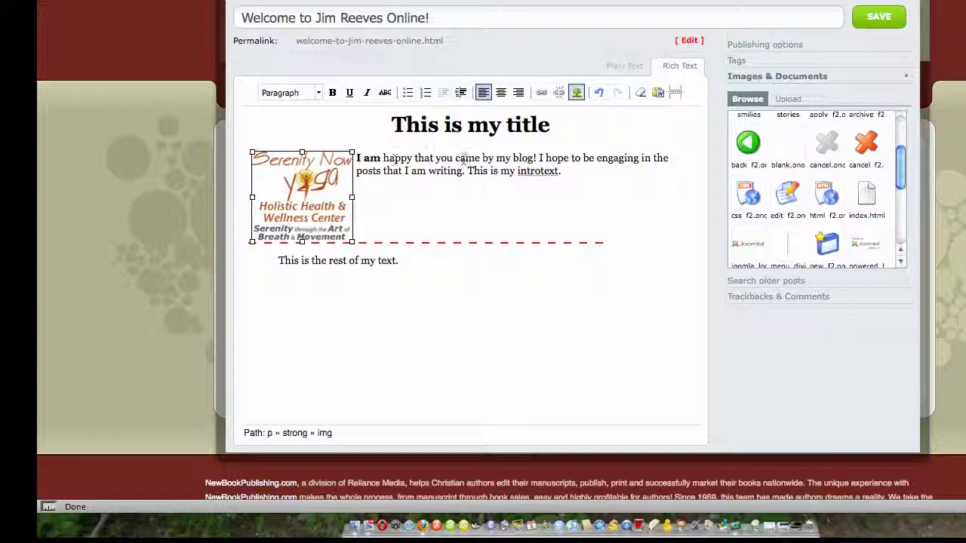
Scroll the editor to confirm the logo floats left beside the intro text
{"action": "scroll", "coordinate": [610, 161], "scroll_direction": "down", "scroll_amount": 1}
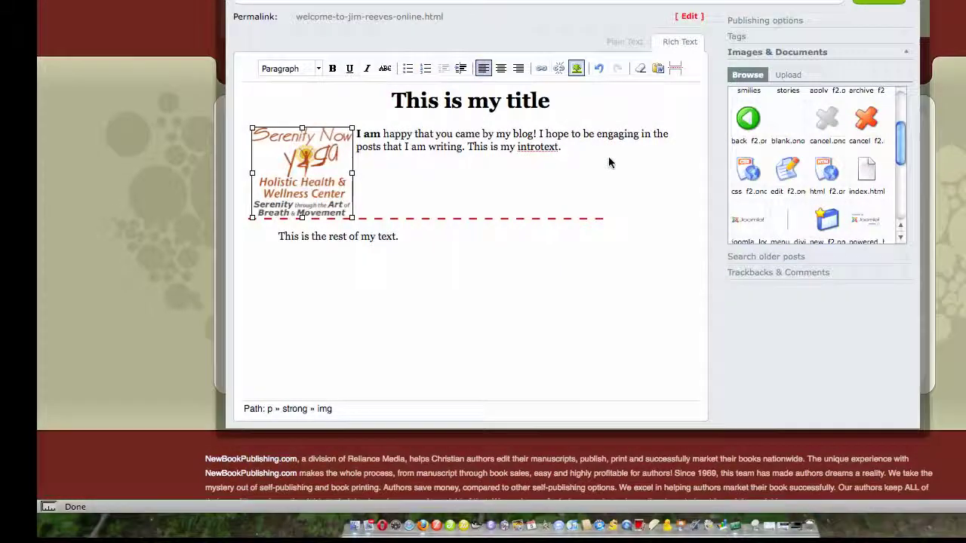
{"action": "scroll", "coordinate": [610, 162], "scroll_direction": "up", "scroll_amount": 1}
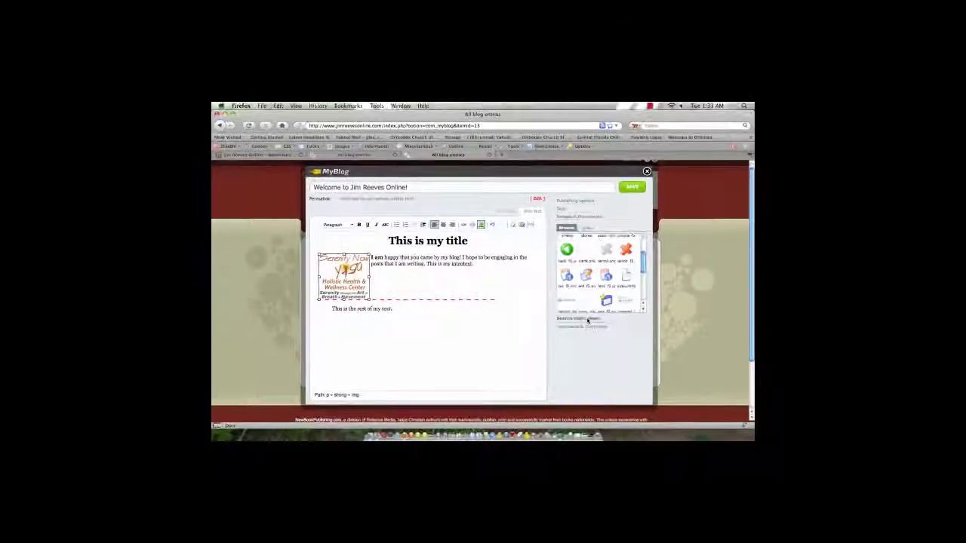
Expand Search older posts and Trackbacks & Comments, focus the trackback URL field, and toggle HTML view
{"action": "left_click", "coordinate": [588, 319]}
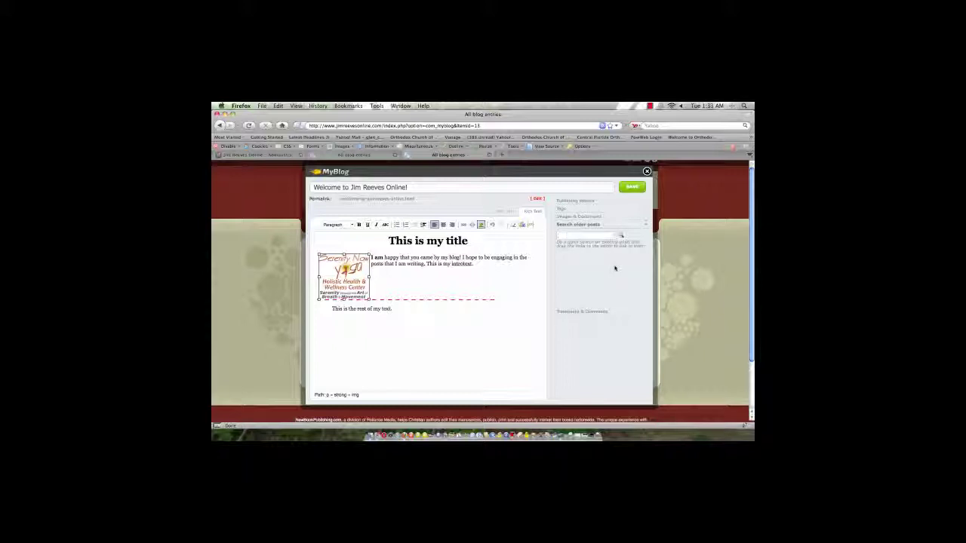
{"action": "left_click", "coordinate": [588, 311]}
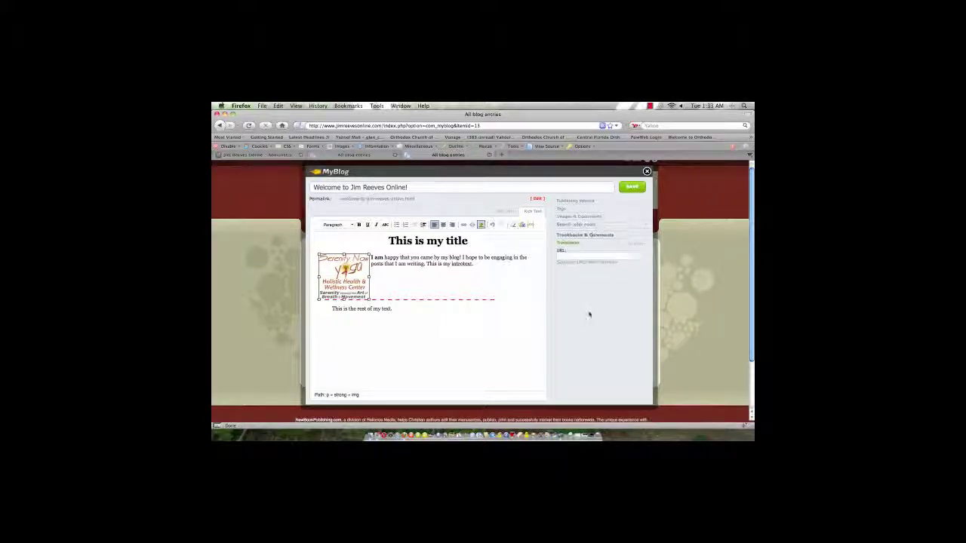
{"action": "left_click", "coordinate": [577, 255]}
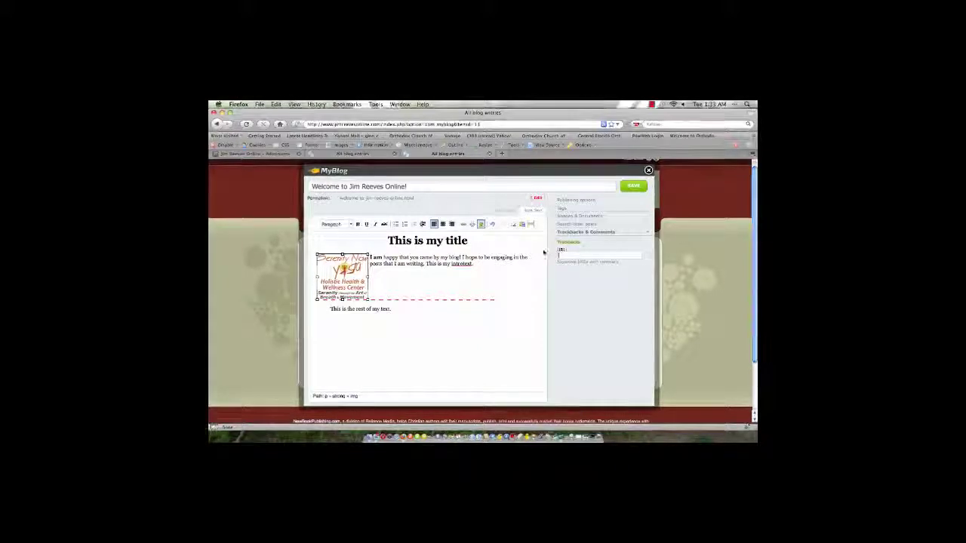
{"action": "scroll", "coordinate": [544, 249], "scroll_direction": "down", "scroll_amount": 1}
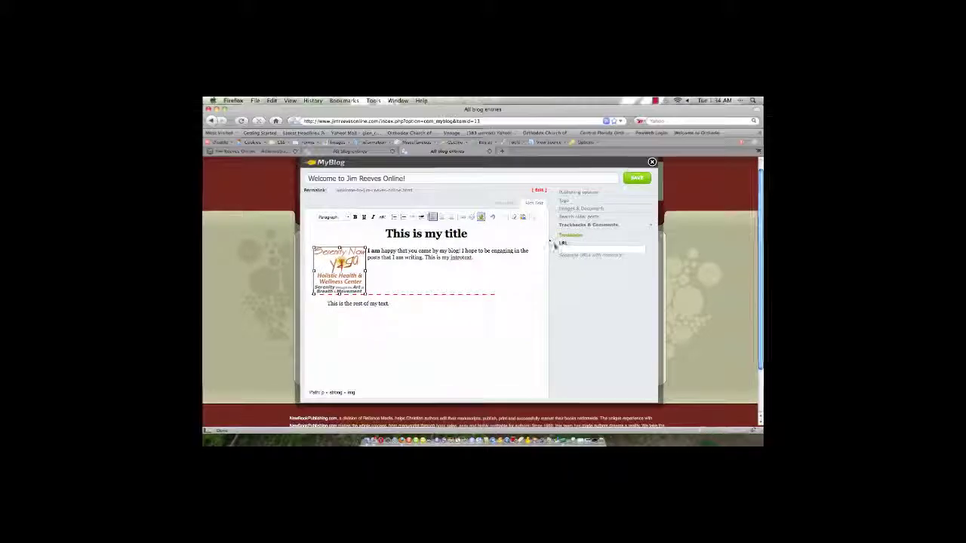
{"action": "scroll", "coordinate": [544, 211], "scroll_direction": "down", "scroll_amount": 1}
{"action": "left_click", "coordinate": [533, 199]}
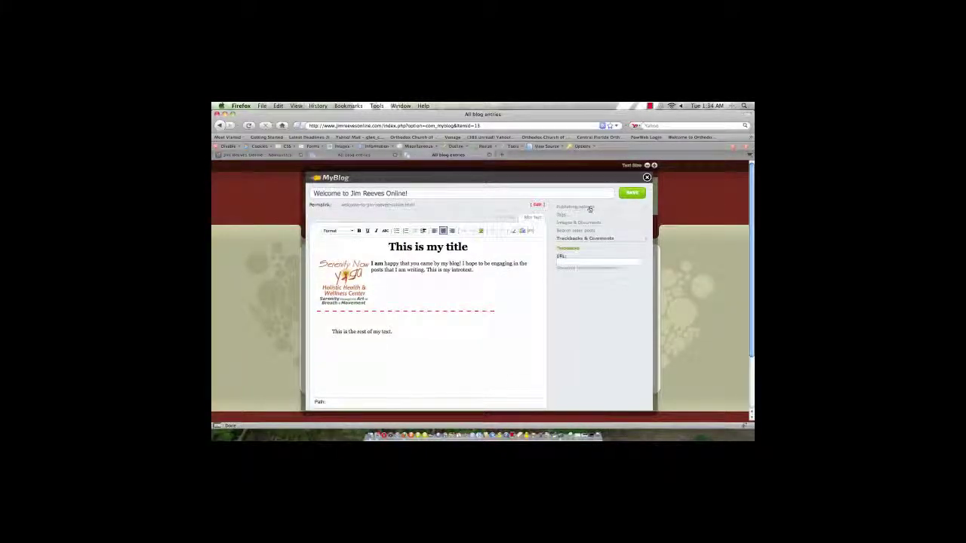
Save the entry, reload the blog page, and reopen it from My Entries for editing
{"action": "left_click", "coordinate": [588, 207]}
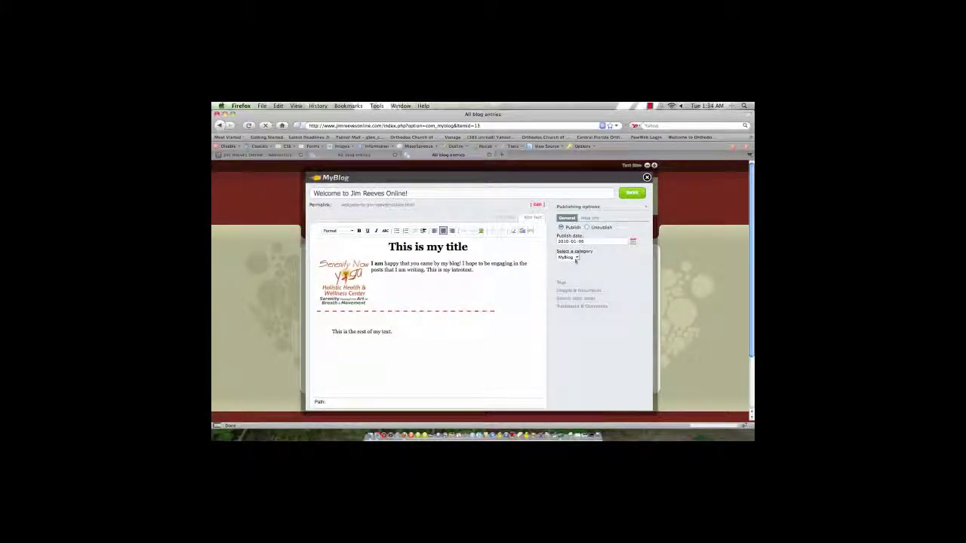
{"action": "left_click", "coordinate": [630, 192]}
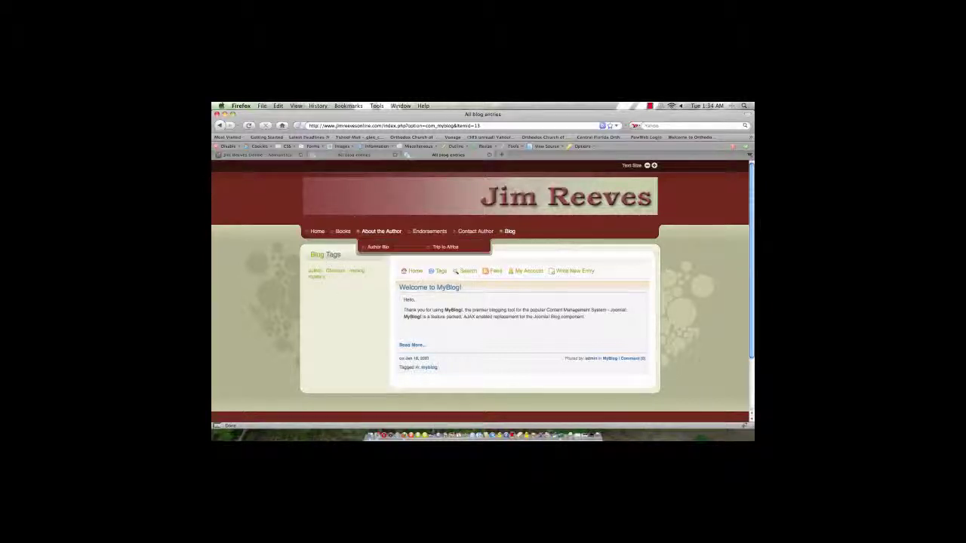
{"action": "left_click", "coordinate": [250, 125]}
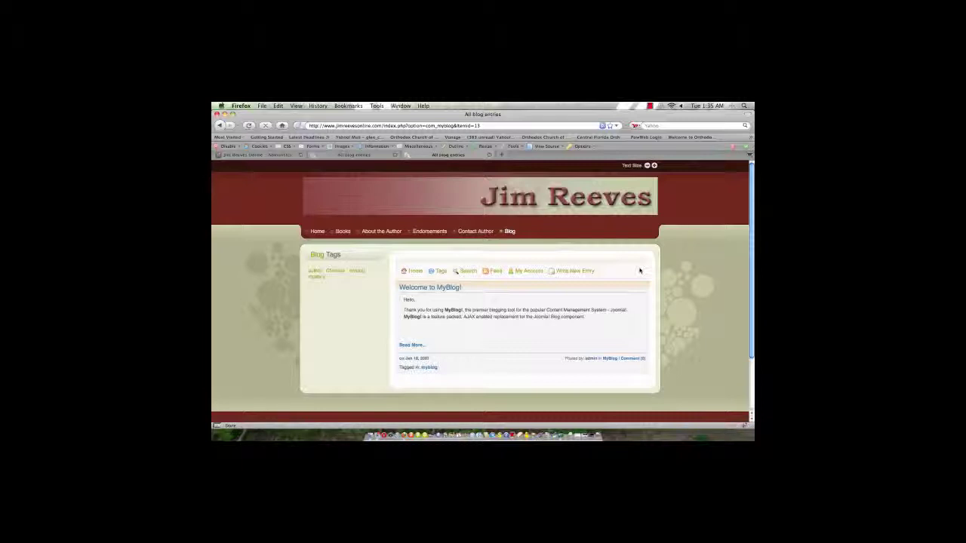
{"action": "scroll", "coordinate": [640, 271], "scroll_direction": "down", "scroll_amount": 1}
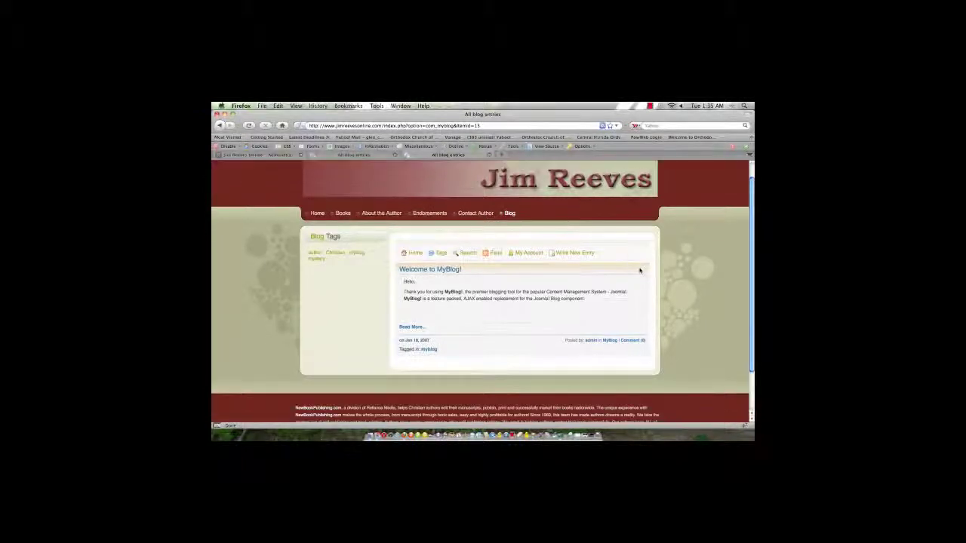
{"action": "left_click", "coordinate": [531, 256]}
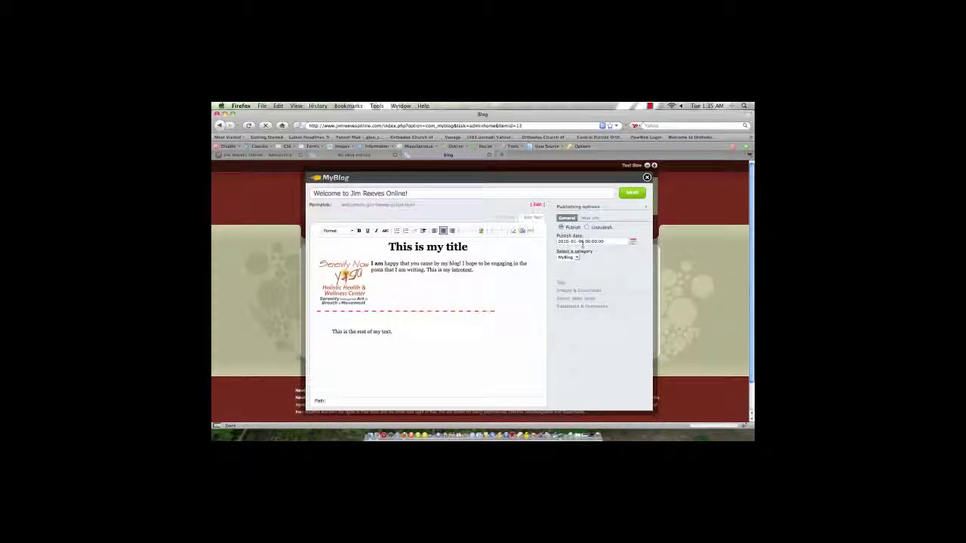
Change the publish date to 2010-01-05 using the calendar and save the entry
{"action": "left_click", "coordinate": [582, 243]}
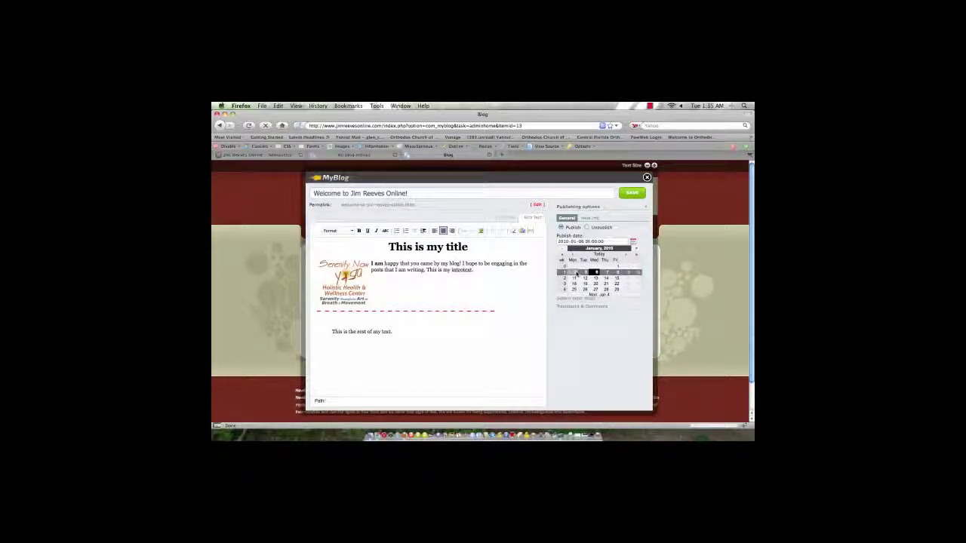
{"action": "left_click", "coordinate": [584, 273]}
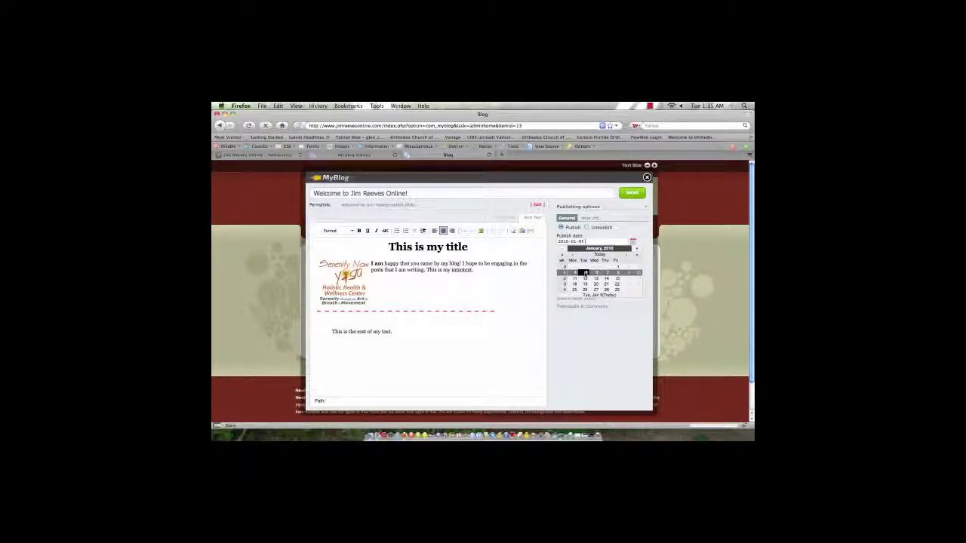
{"action": "left_click", "coordinate": [584, 273]}
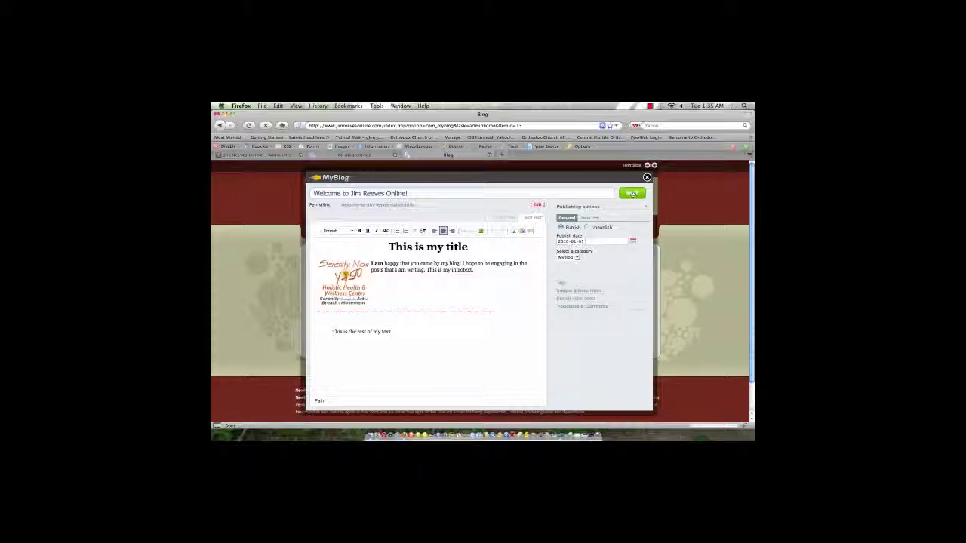
{"action": "left_click", "coordinate": [632, 193]}
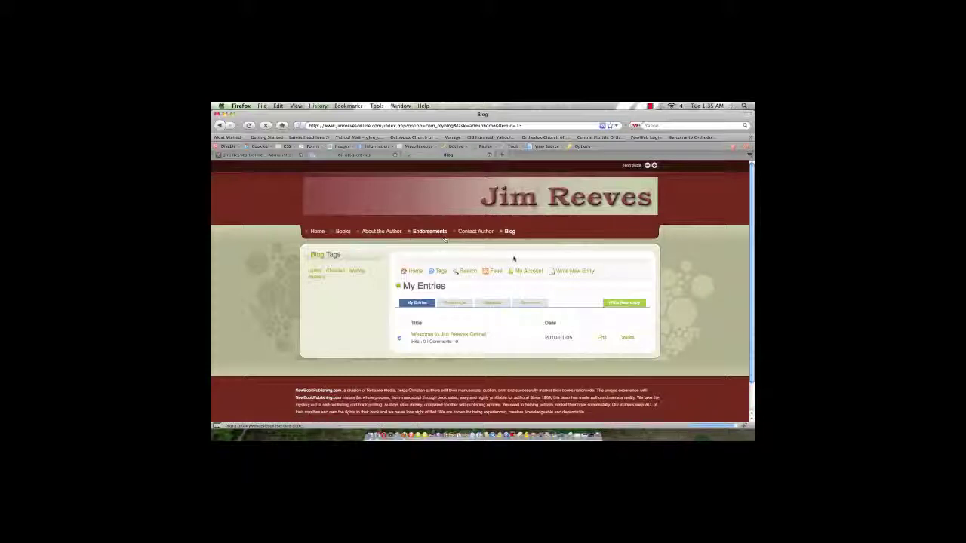
{"action": "left_click", "coordinate": [419, 271]}
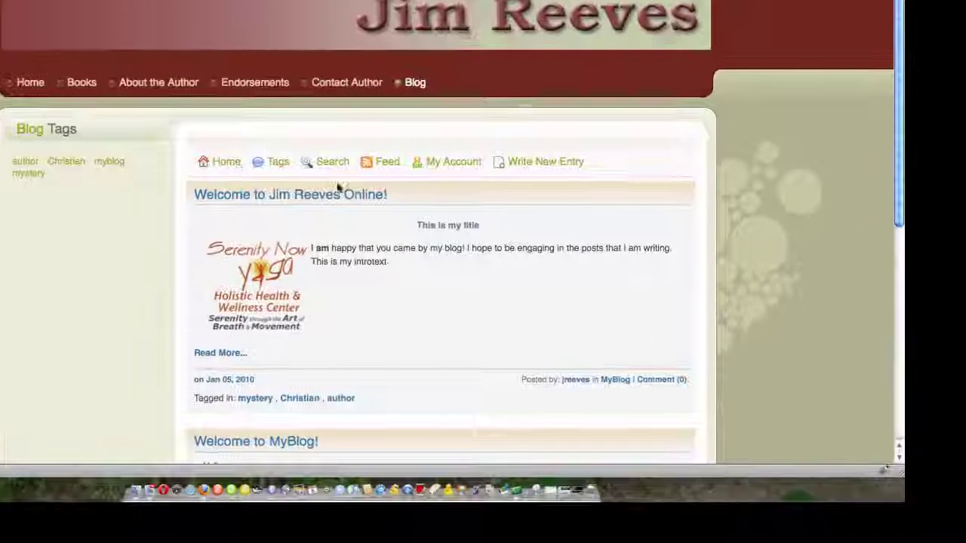
{"action": "scroll", "coordinate": [392, 194], "scroll_direction": "down", "scroll_amount": 1}
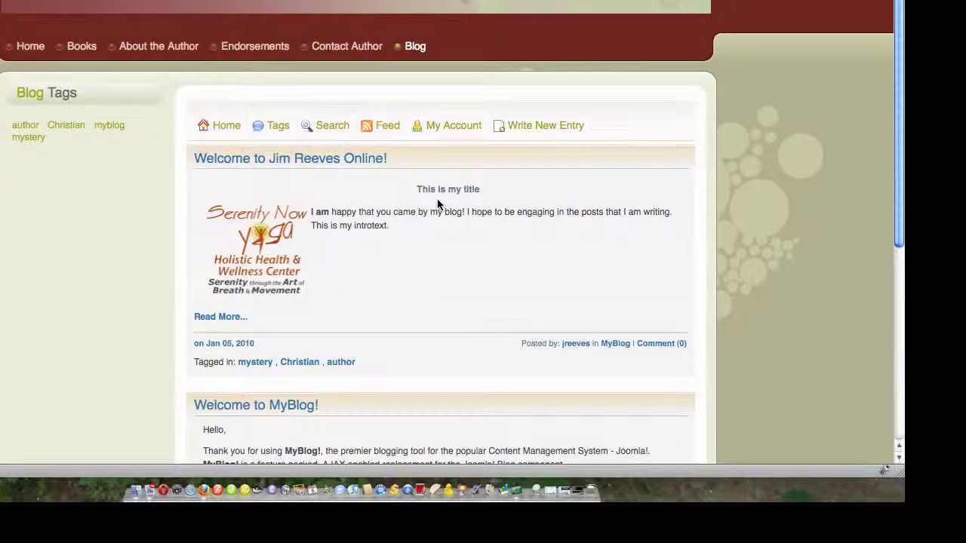
{"action": "left_click", "coordinate": [270, 125]}
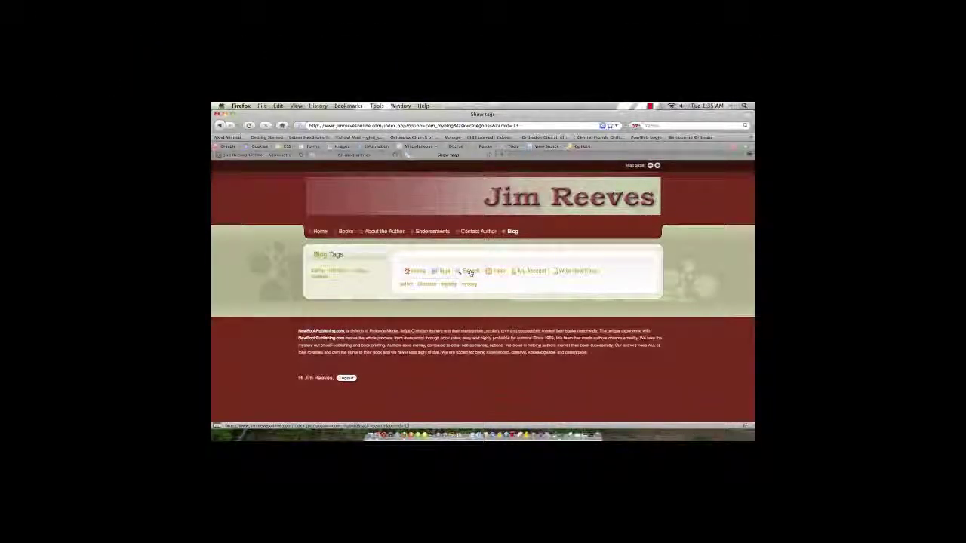
{"action": "left_click", "coordinate": [470, 273]}
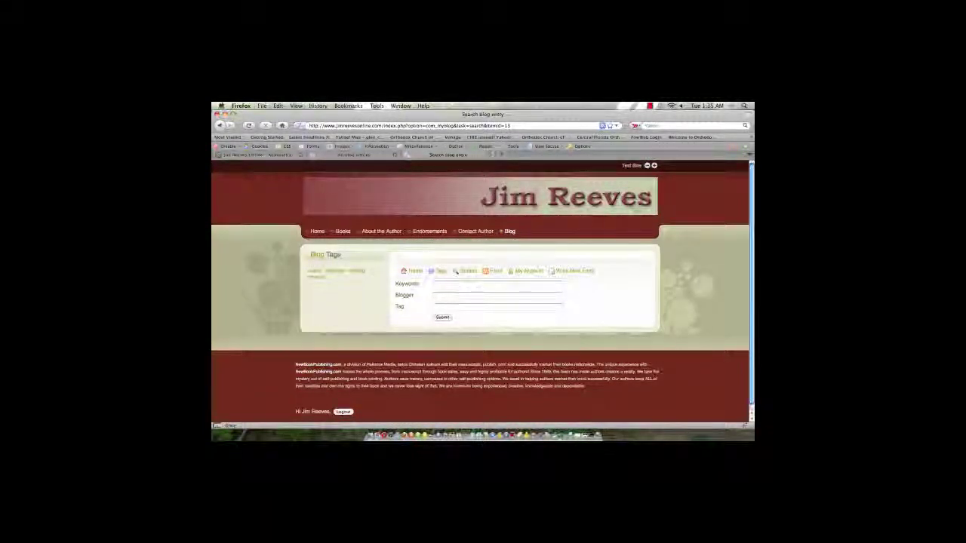
{"action": "left_click", "coordinate": [524, 270]}
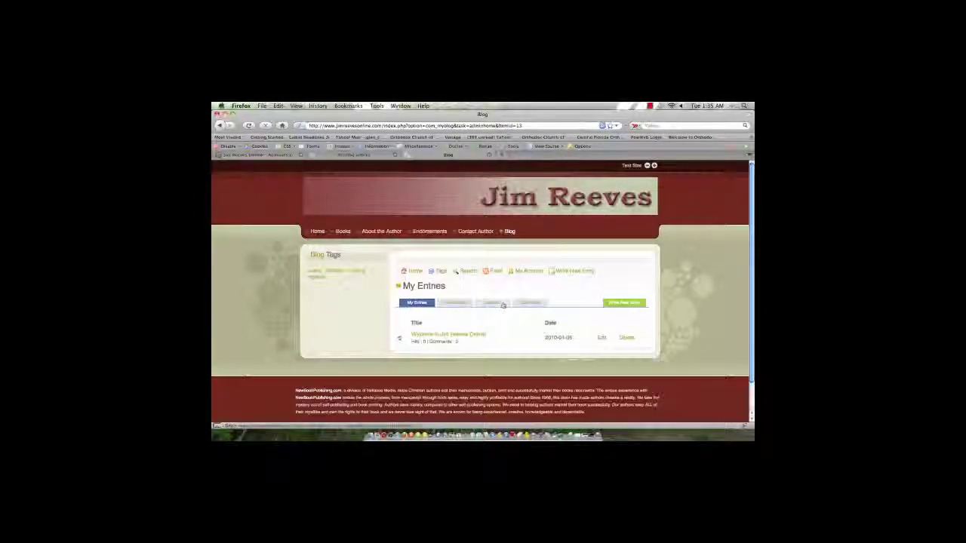
{"action": "scroll", "coordinate": [501, 304], "scroll_direction": "down", "scroll_amount": 1}
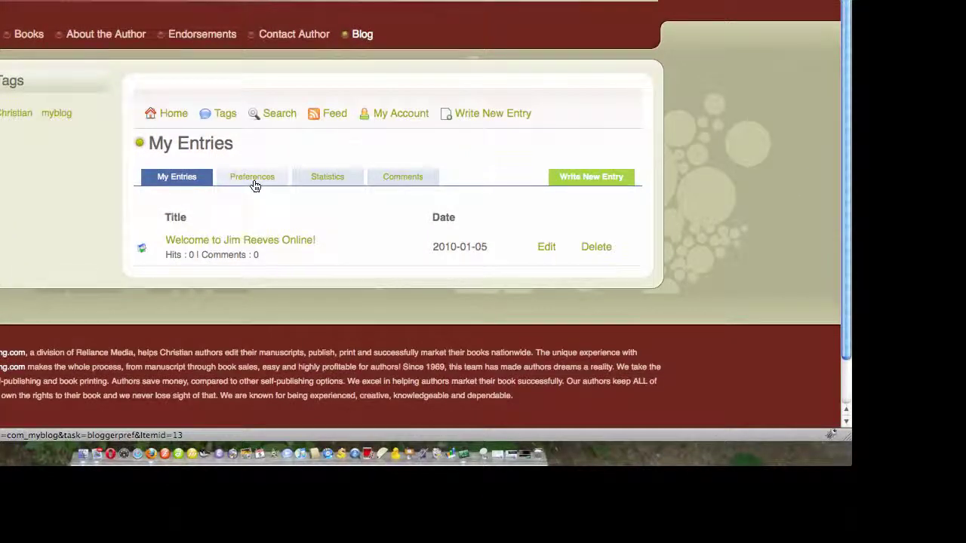
Browse the blog's Preferences title/description form, Statistics and Comments pages, confirming no comments exist yet
{"action": "left_click", "coordinate": [254, 185]}
{"action": "left_click", "coordinate": [253, 178]}
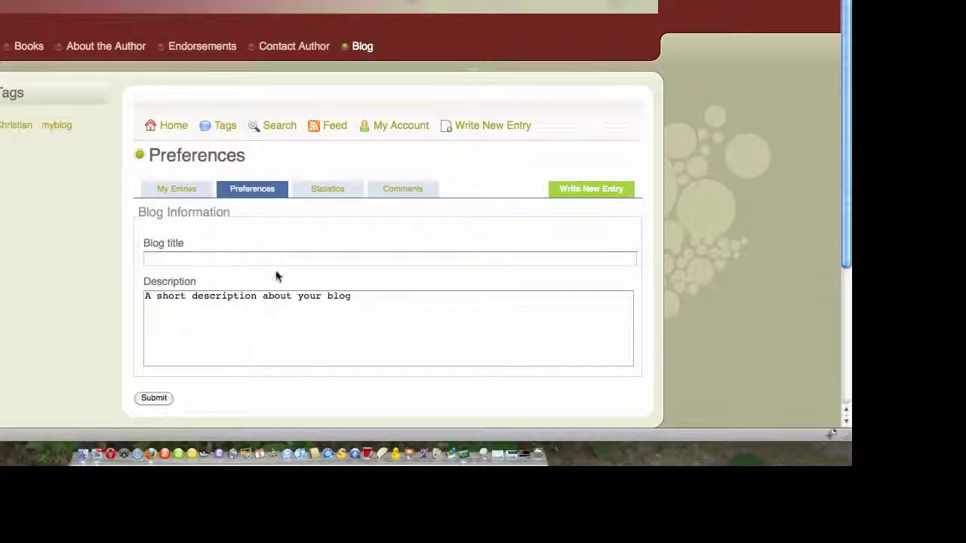
{"action": "left_click", "coordinate": [331, 191]}
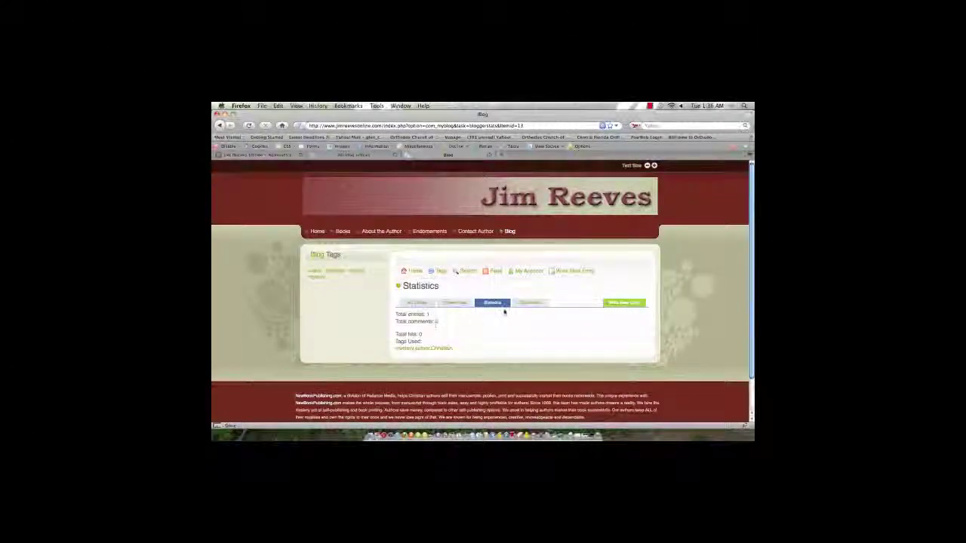
{"action": "left_click", "coordinate": [536, 304]}
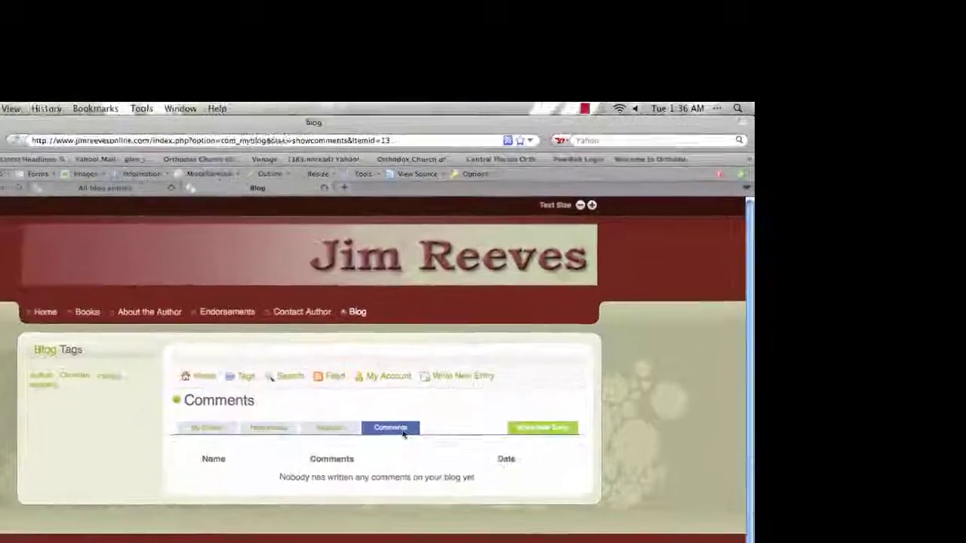
{"action": "scroll", "coordinate": [380, 463], "scroll_direction": "down", "scroll_amount": 1}
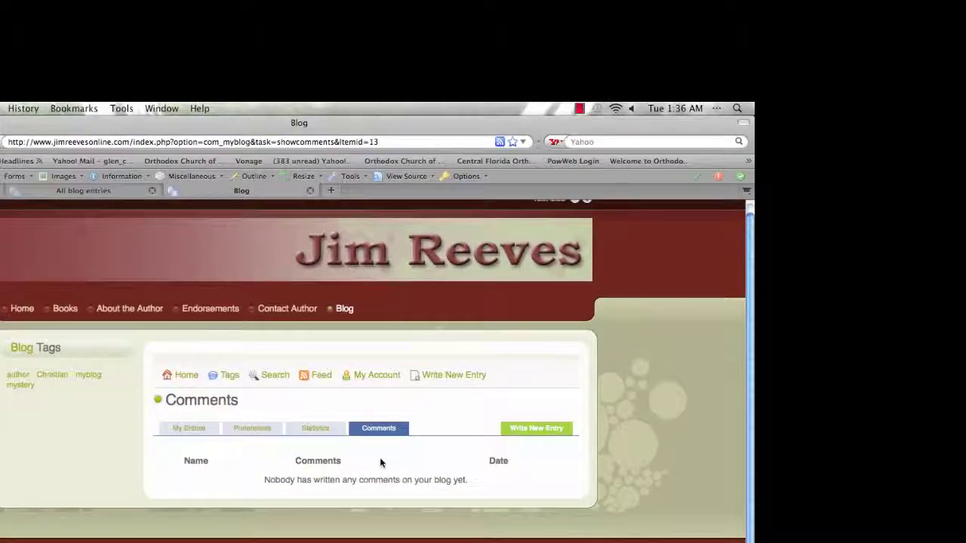